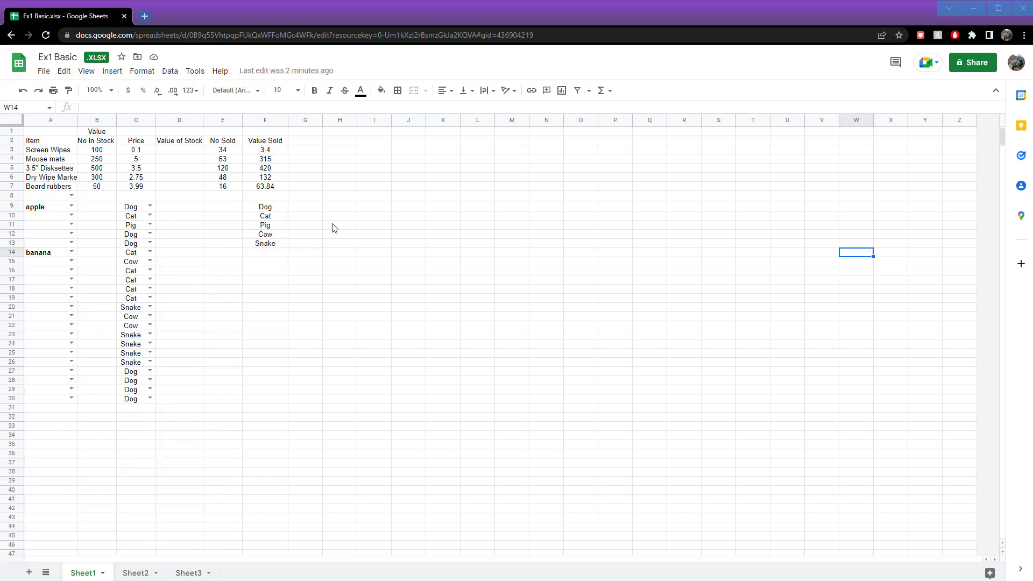
Select cell G9, beside the Dog entry in F9, for the Dog count.
click(265, 207)
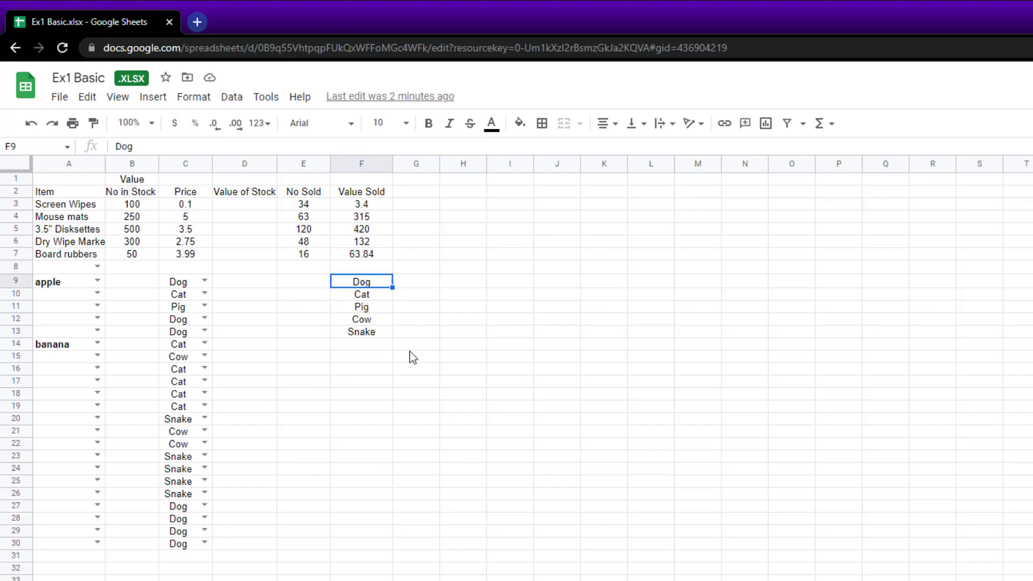
click(408, 283)
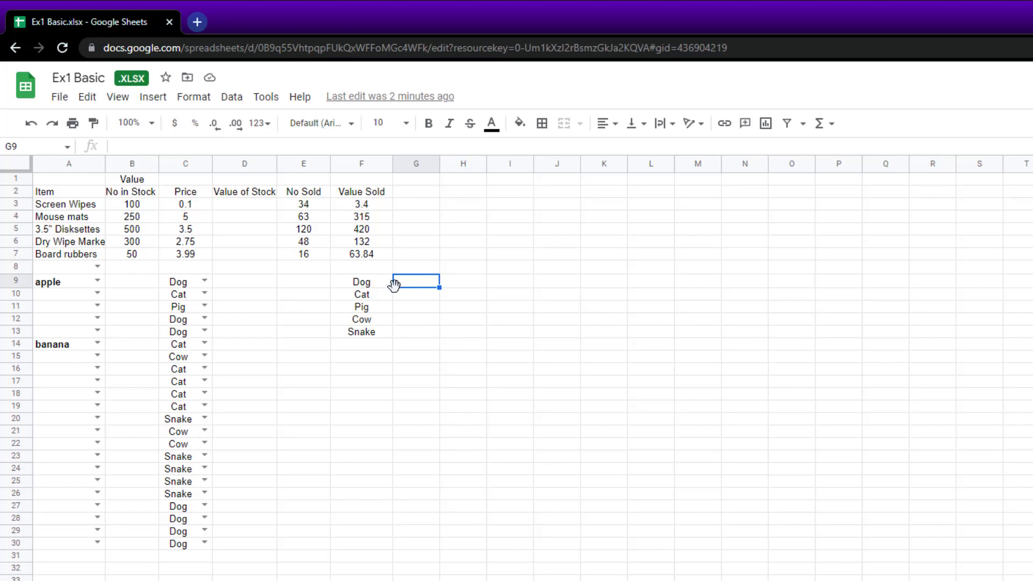
Enter =COUNTIF(C9:C30, F9) in G9 from the Math functions, giving a Dog count of 7.
click(822, 125)
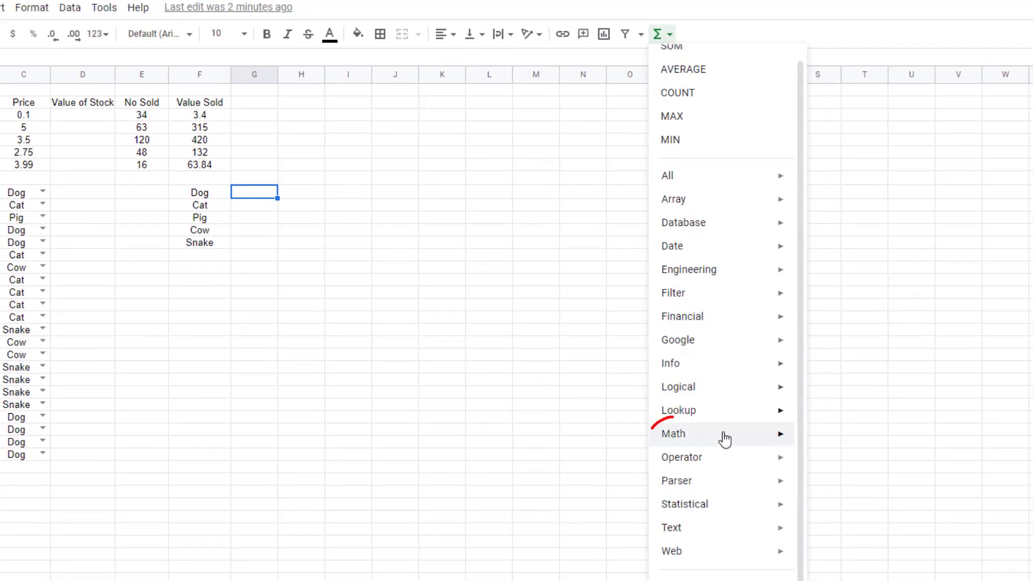
mouse_move(888, 528)
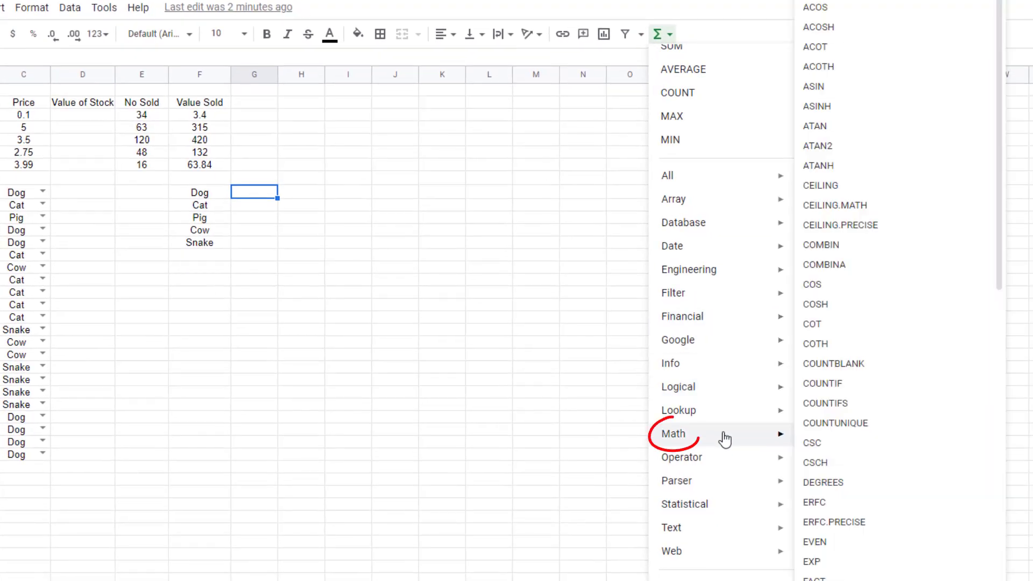
click(856, 391)
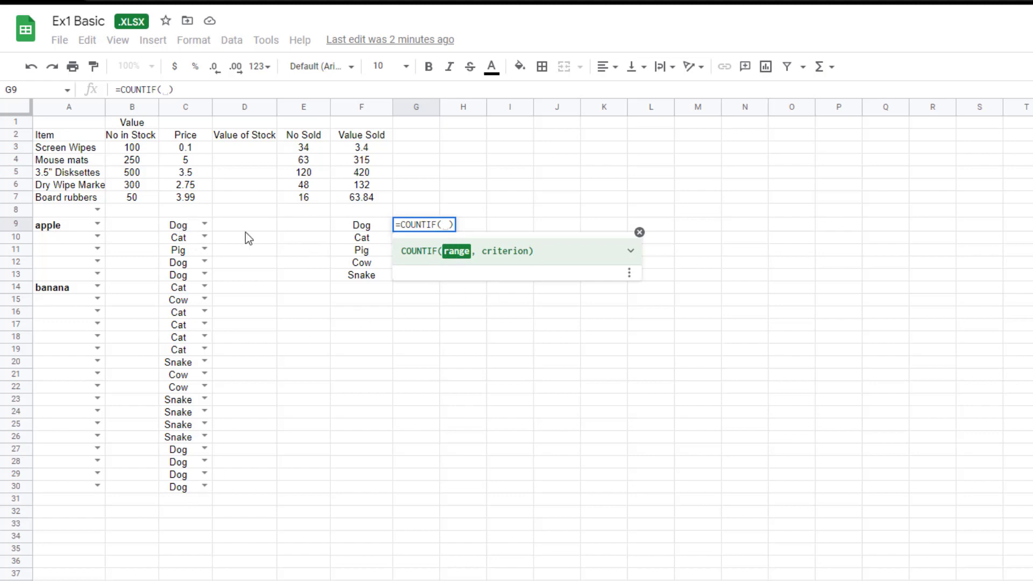
drag(188, 229, 183, 487)
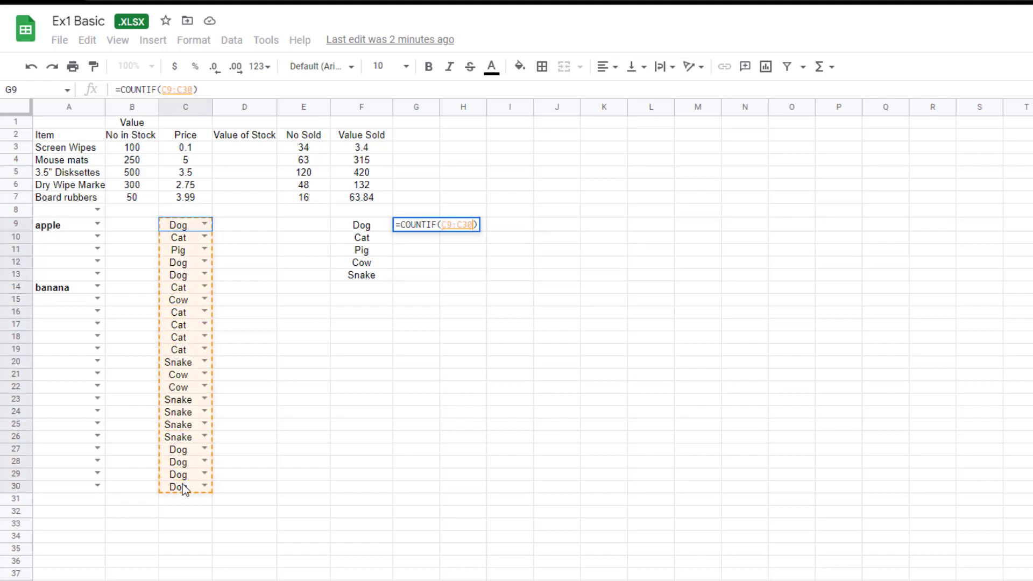
text(,)
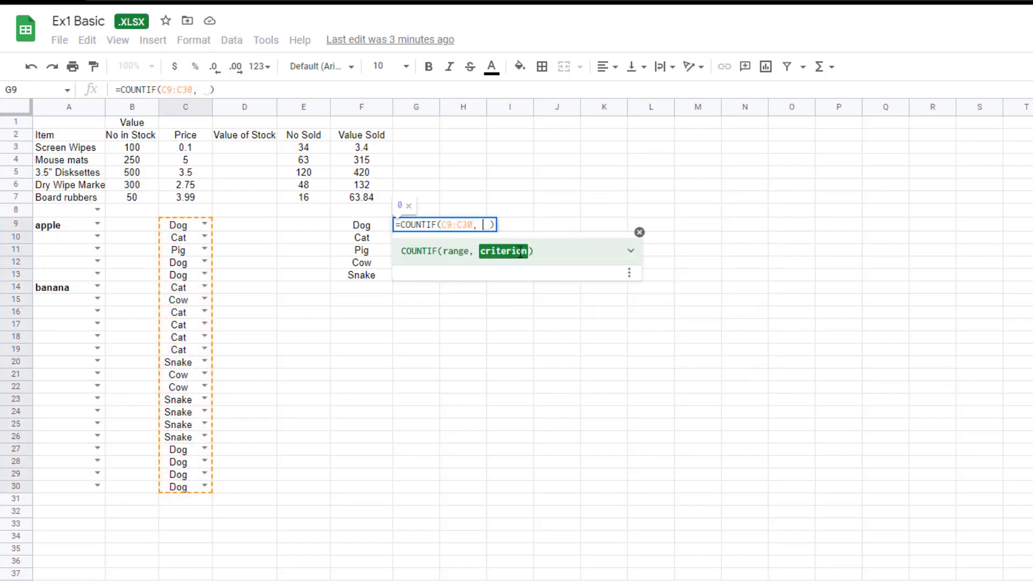
click(373, 228)
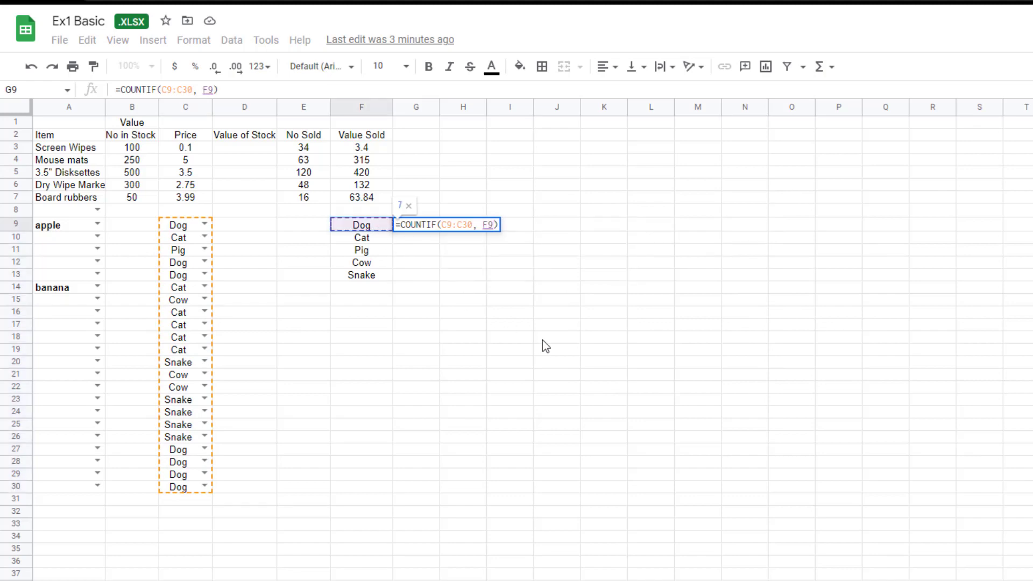
text())
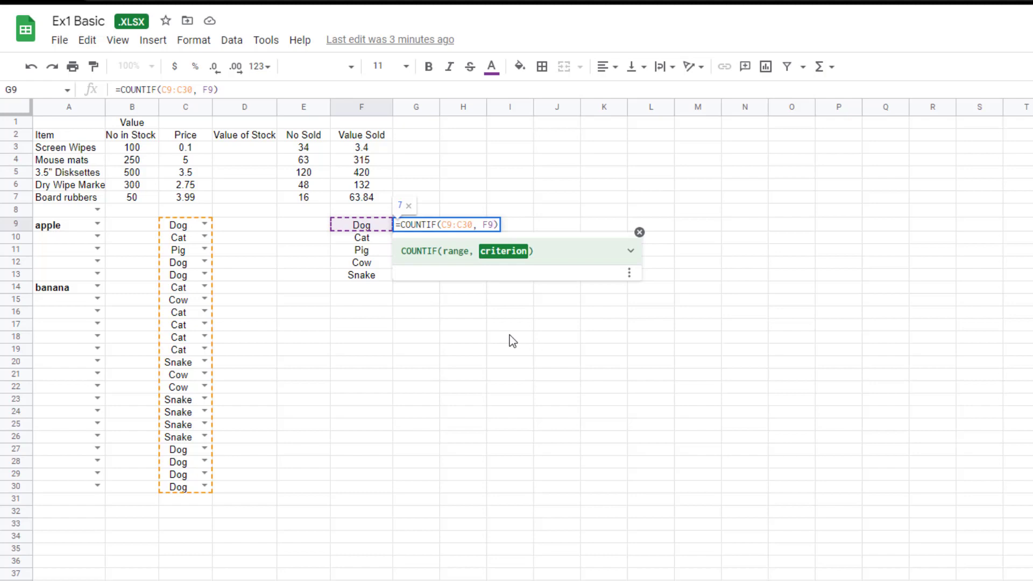
key(Return)
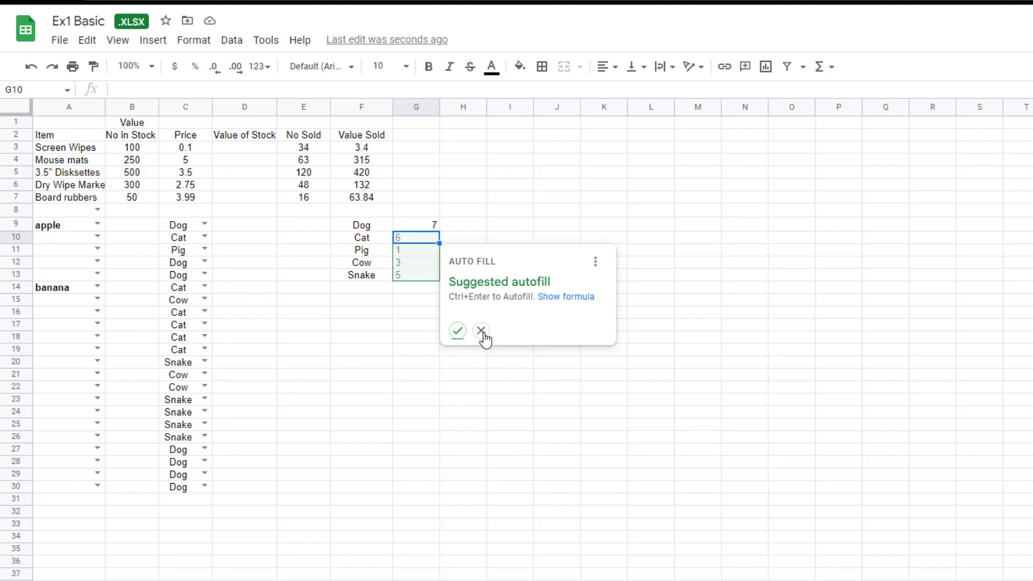
Dismiss the autofill suggestion and select G10 for the Cat count.
click(481, 330)
click(466, 402)
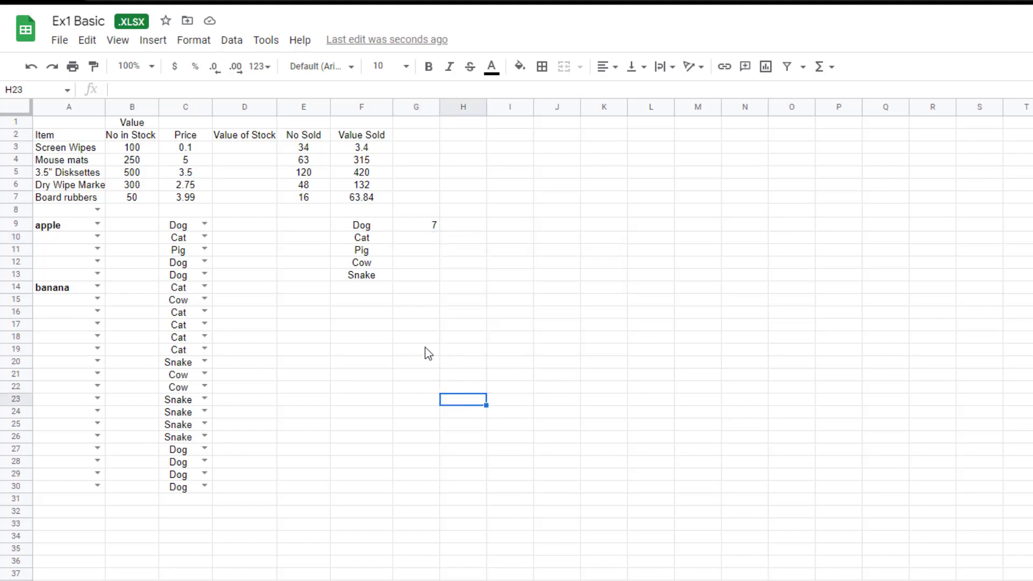
click(434, 237)
click(426, 250)
click(425, 239)
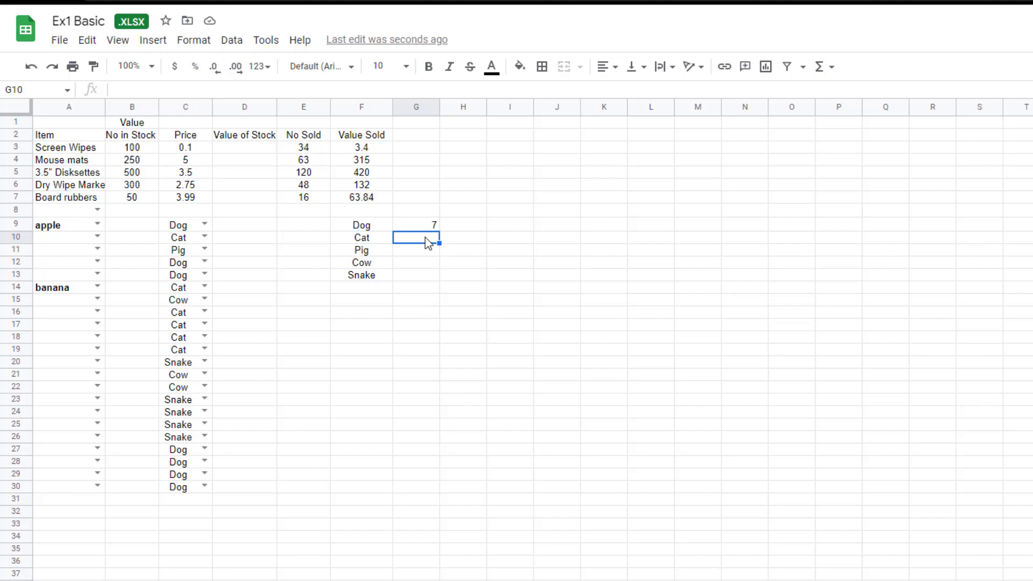
Insert =COUNTIF(C9:C30, F10) in G10 from the Math functions, giving a Cat count of 6.
click(831, 68)
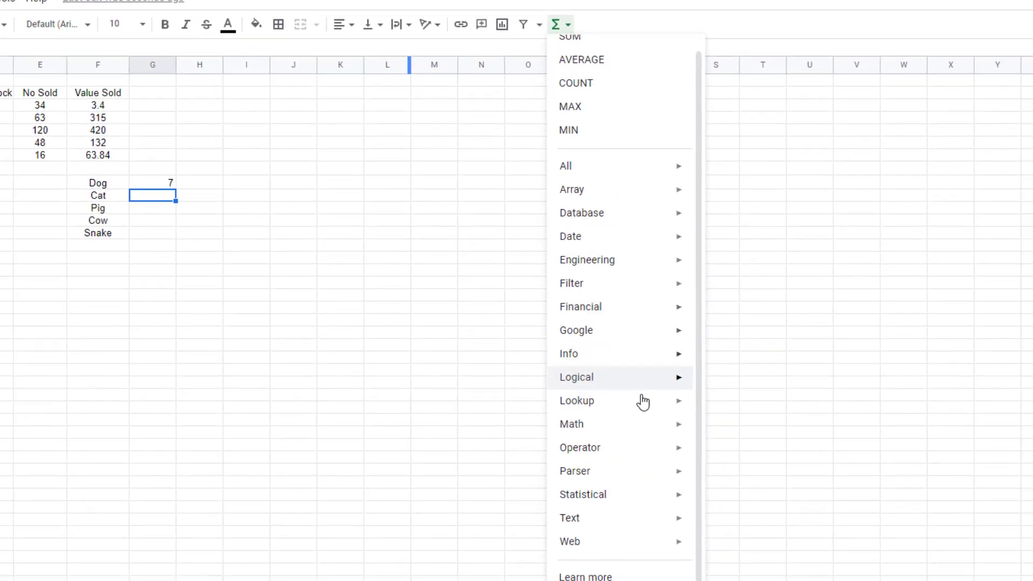
click(909, 466)
click(723, 371)
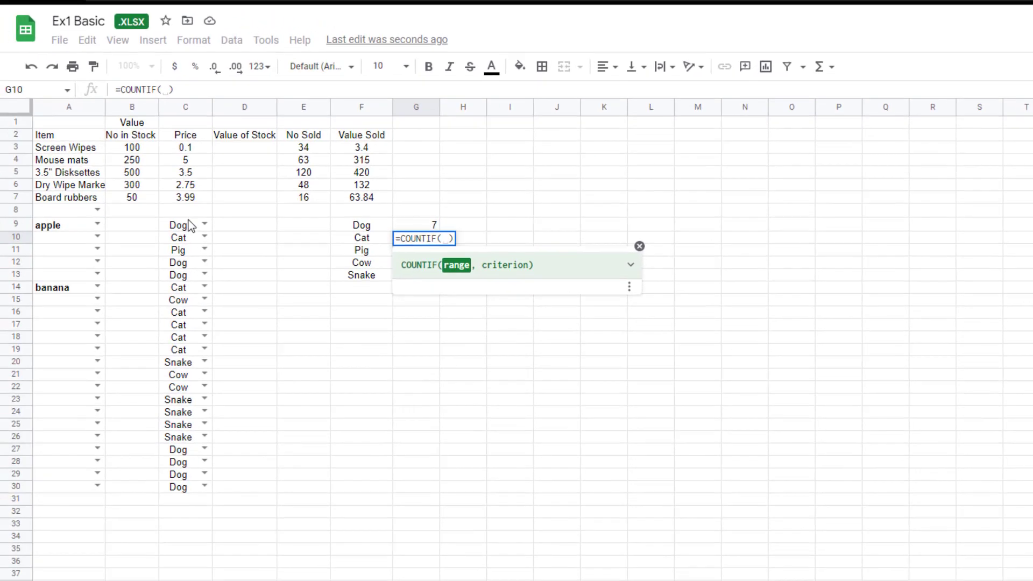
drag(177, 225, 186, 487)
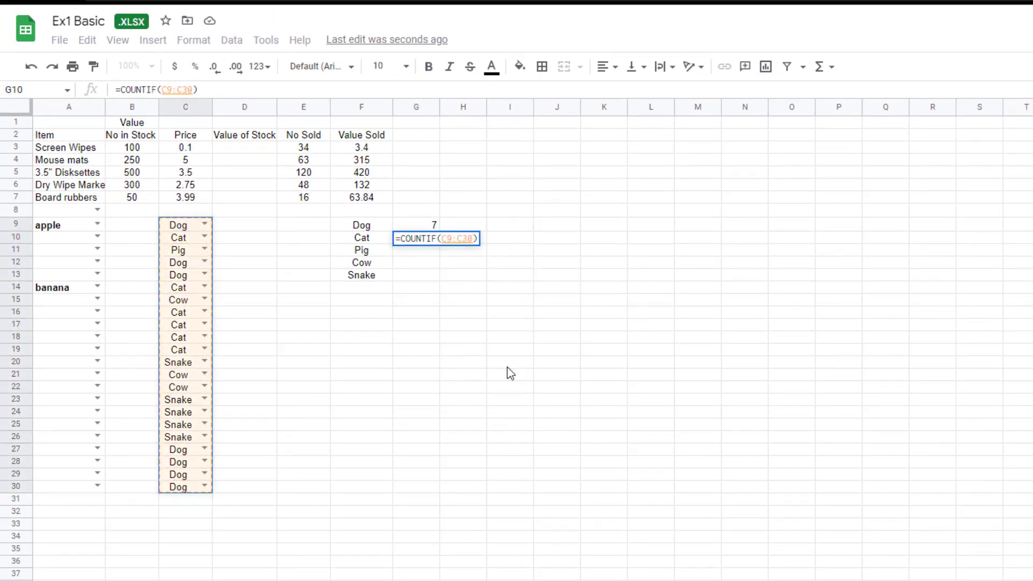
text(,)
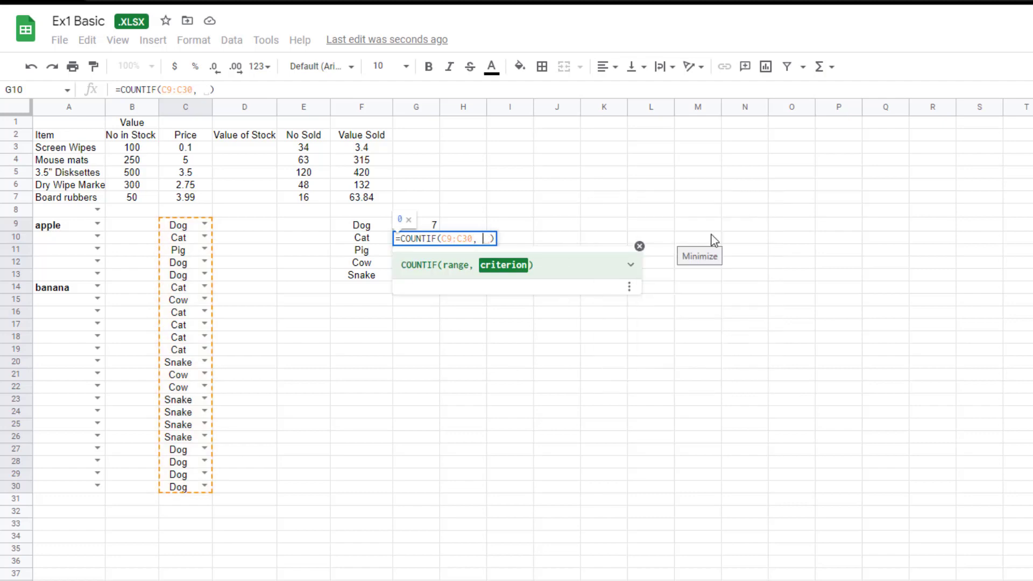
click(378, 238)
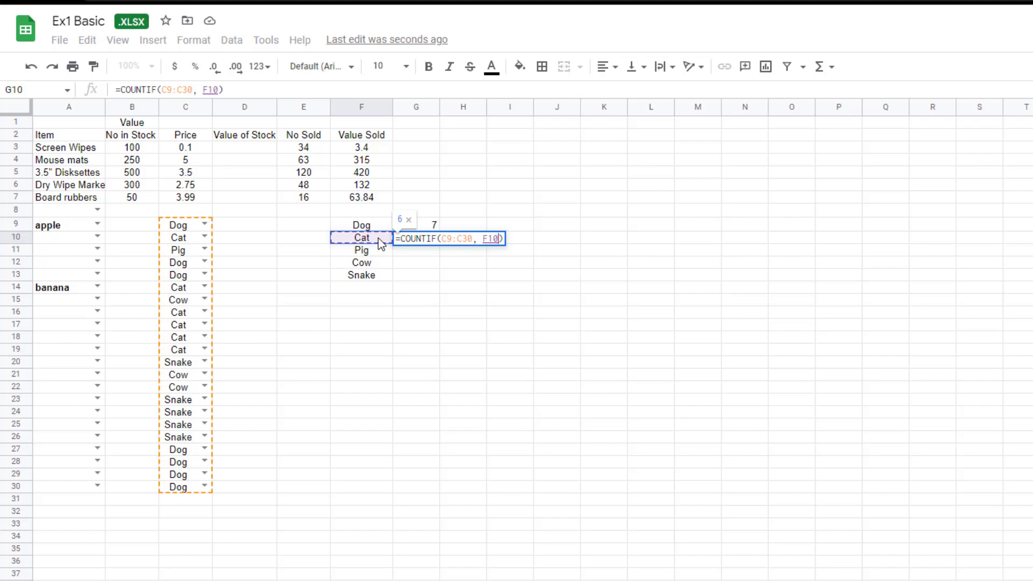
key(Return)
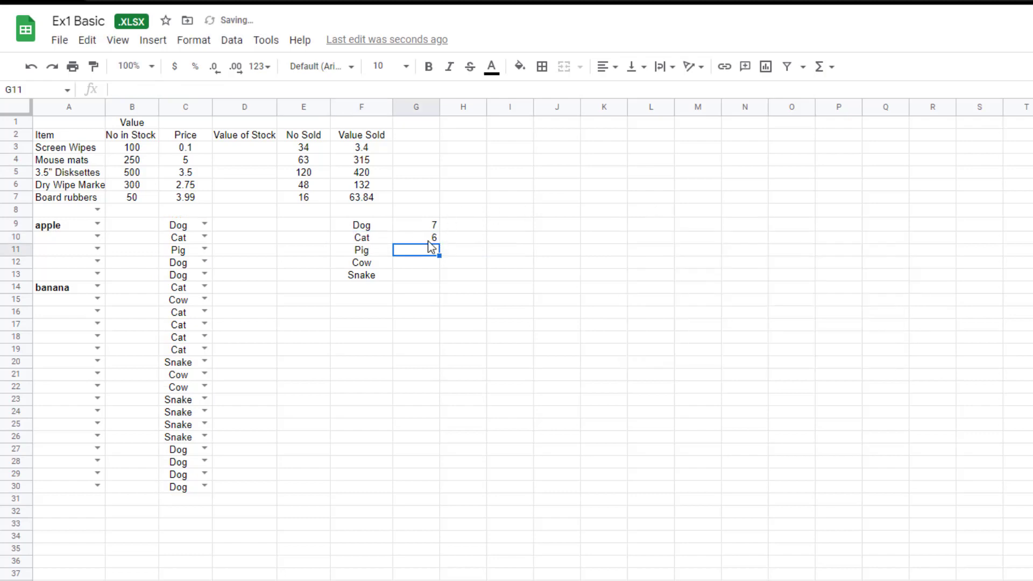
click(433, 238)
key(Down)
Select G9 and put the cursor before its range in the formula bar.
click(433, 238)
click(433, 229)
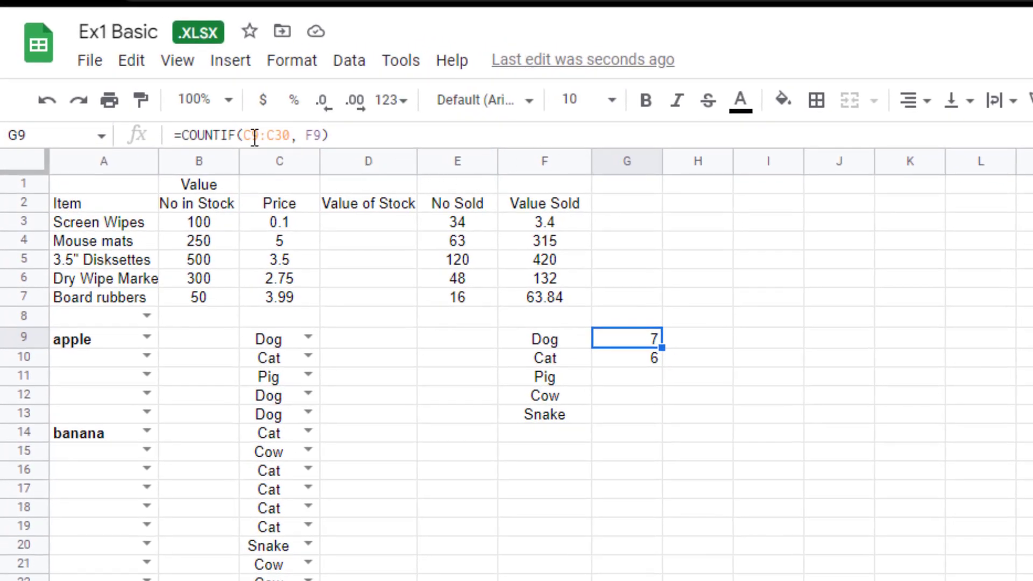
click(254, 137)
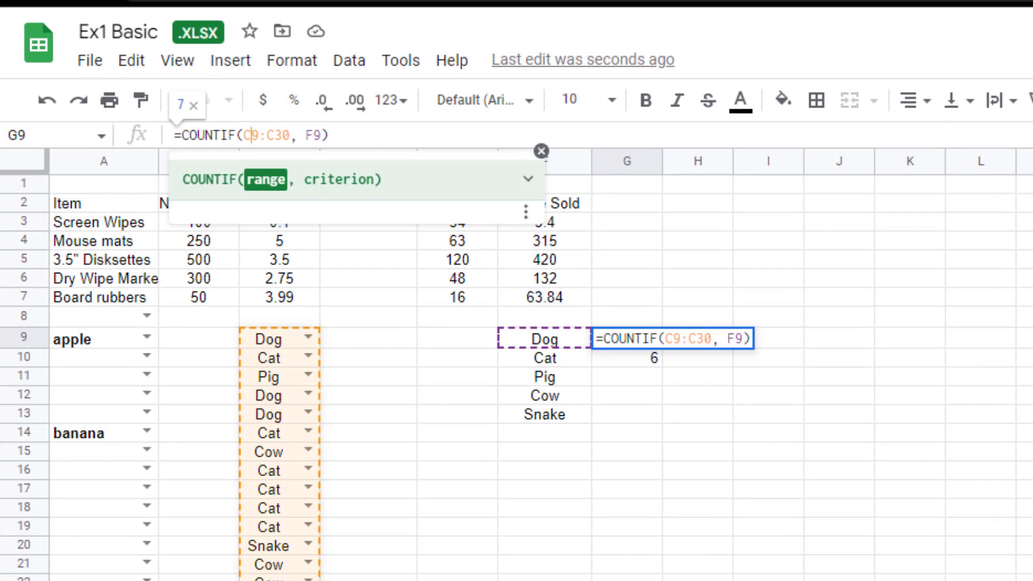
click(266, 135)
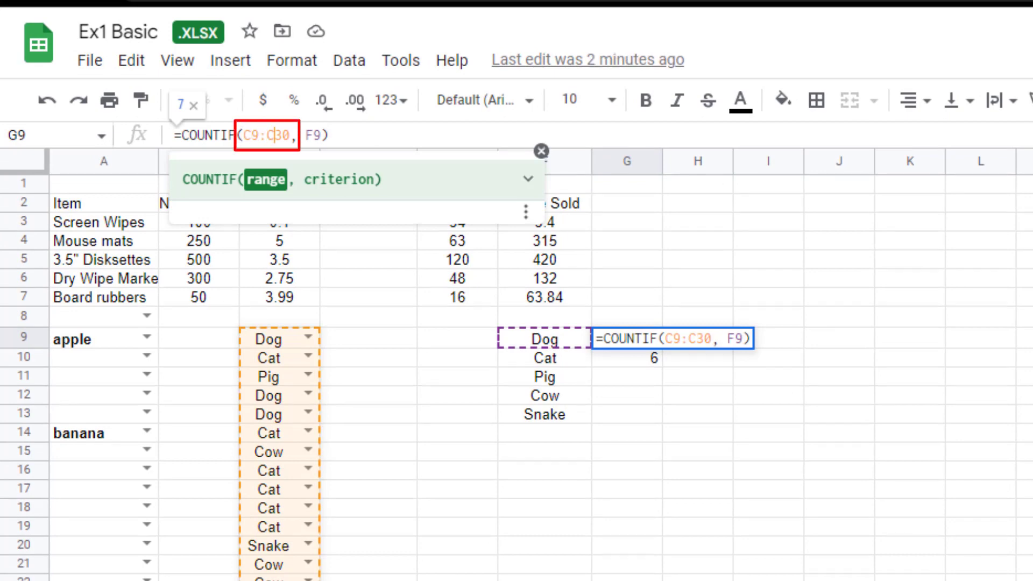
click(242, 135)
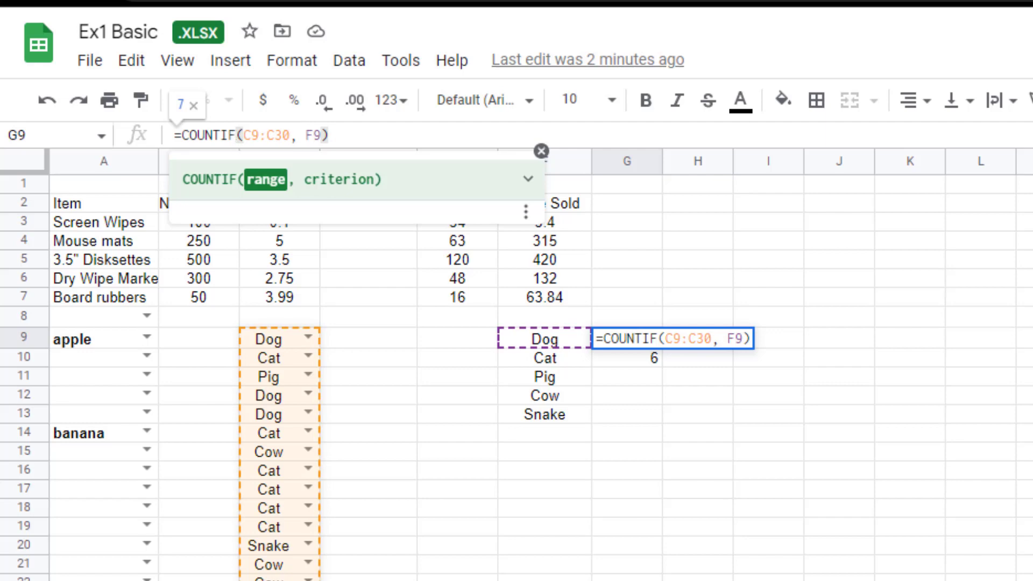
Add $ signs so the Dog formula's range reads $C$9:$C$30.
text(£)
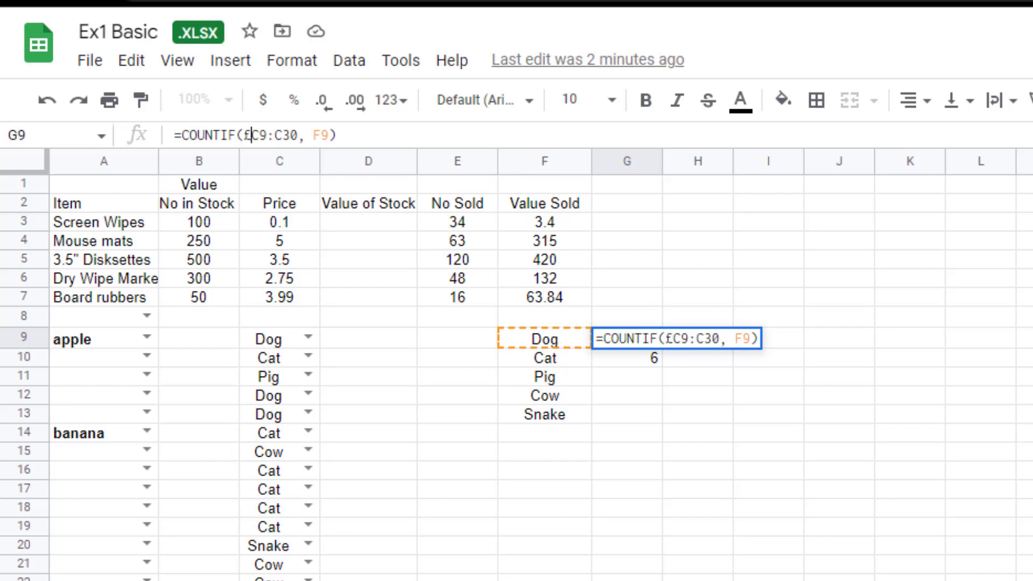
key(BackSpace)
text($C)
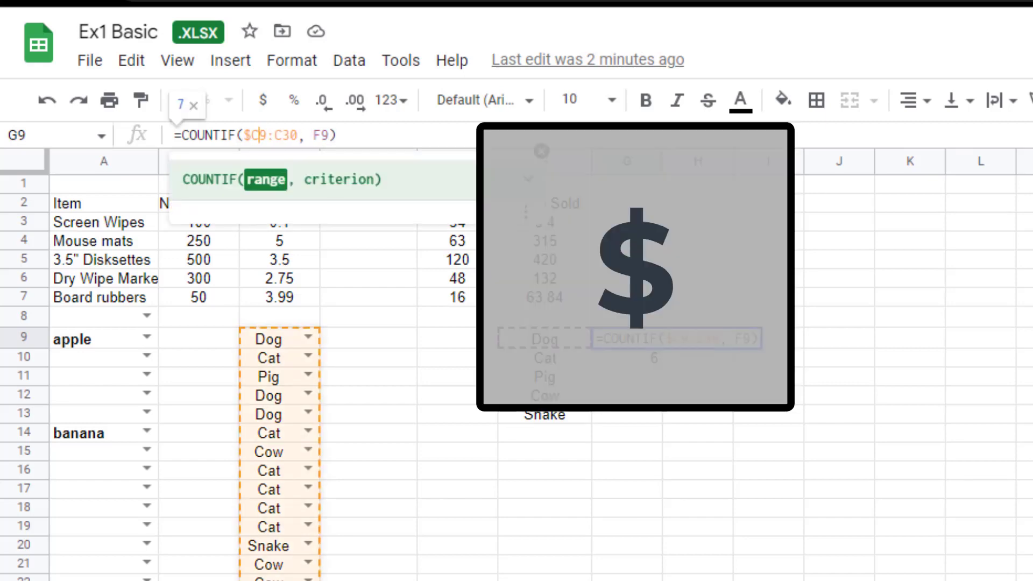
text($)
key(Right)
key(Right)
text($)
key(Right)
text($)
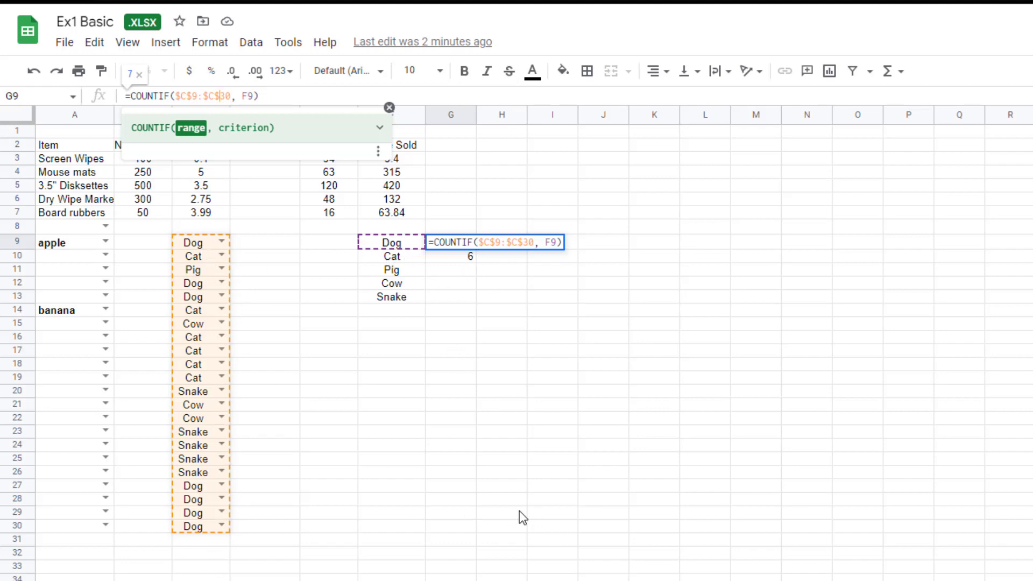
Commit the anchored Dog formula and fill it down G9:G14, giving 7, 6, 1, 3, 5, 0.
key(Return)
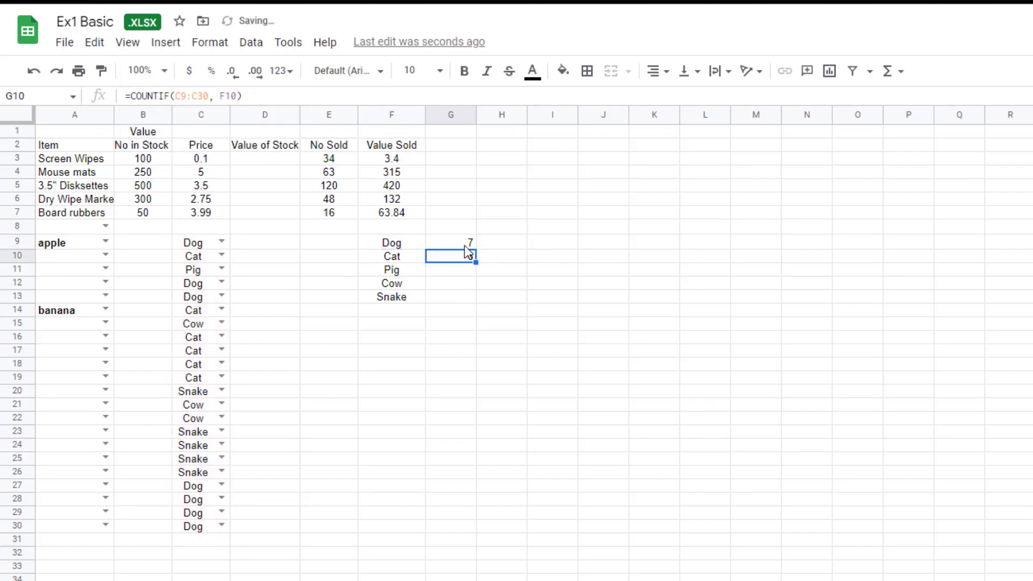
key(Up)
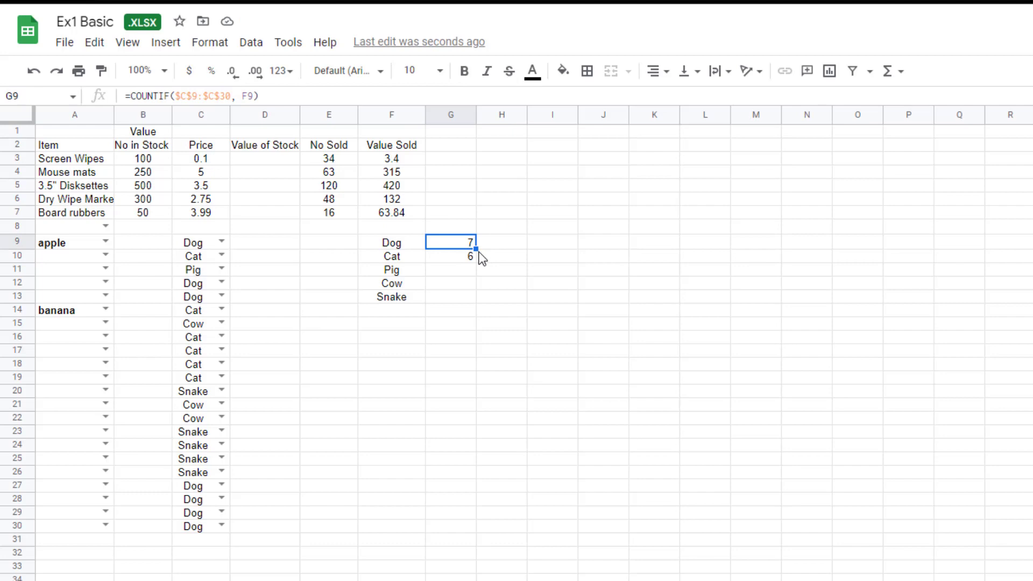
drag(475, 249, 468, 312)
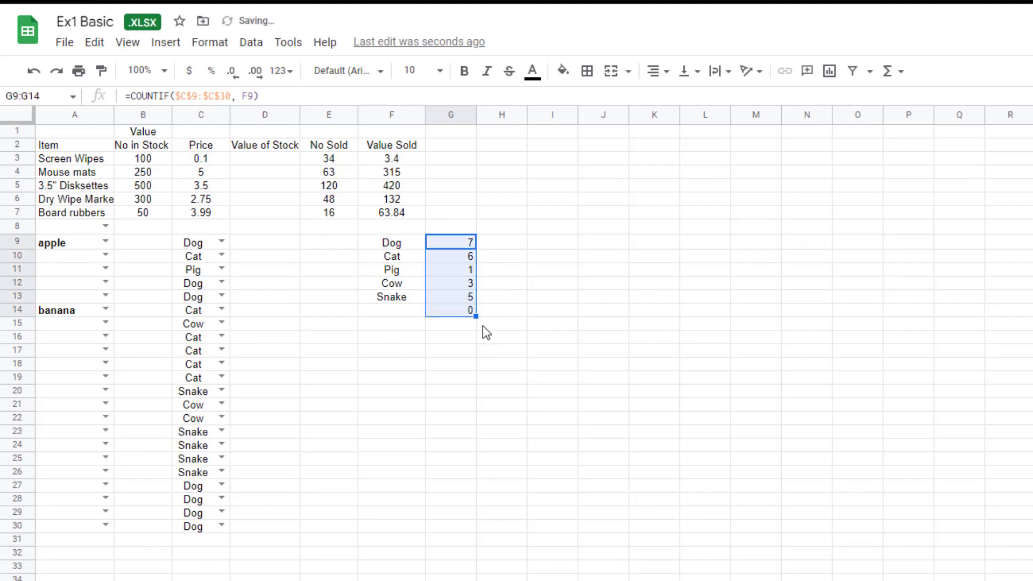
click(461, 313)
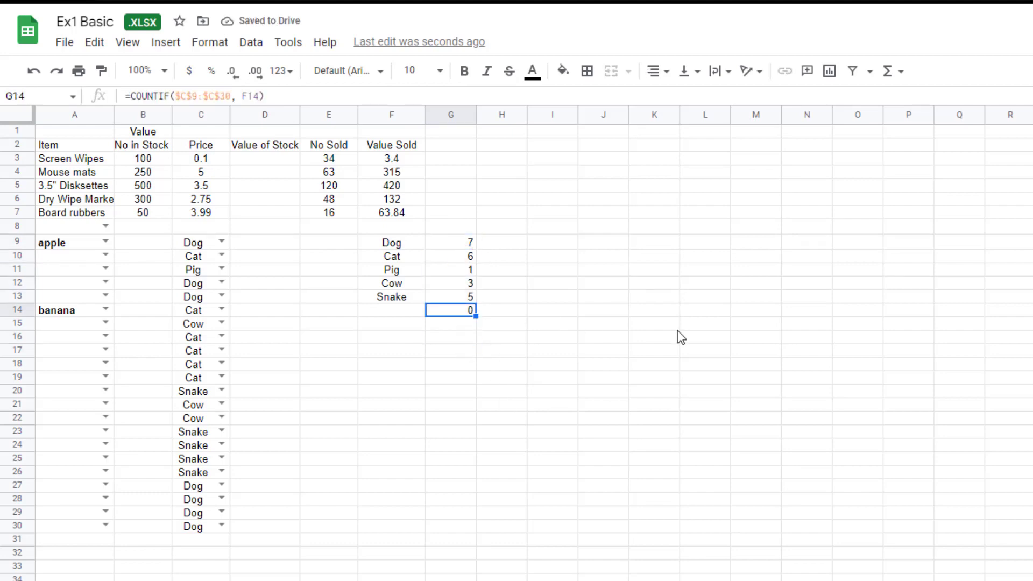
Inspect the COUNTIF formulas in G9, G10 and G11, confirming each uses $C$9:$C$30.
click(452, 246)
click(465, 260)
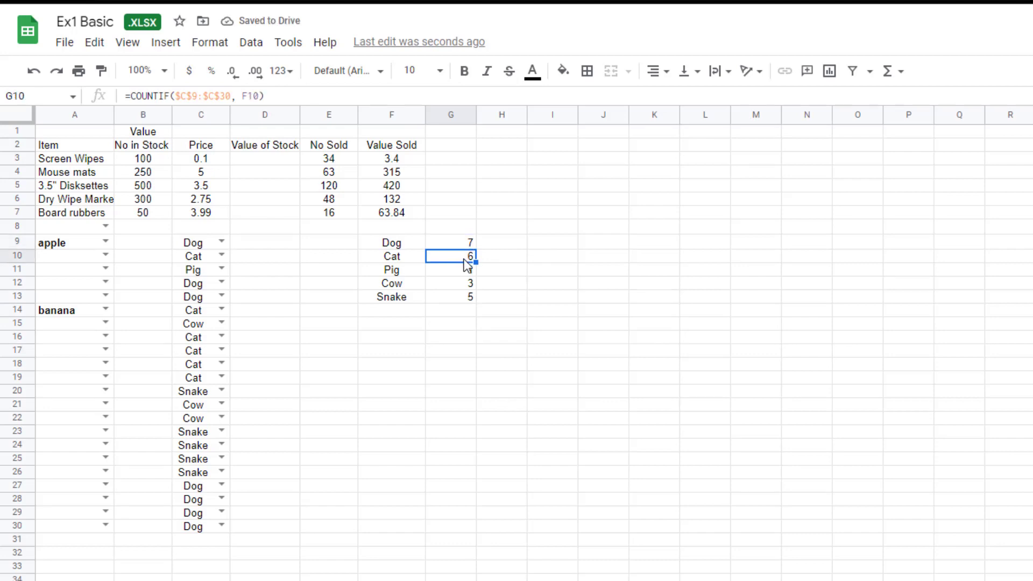
click(464, 245)
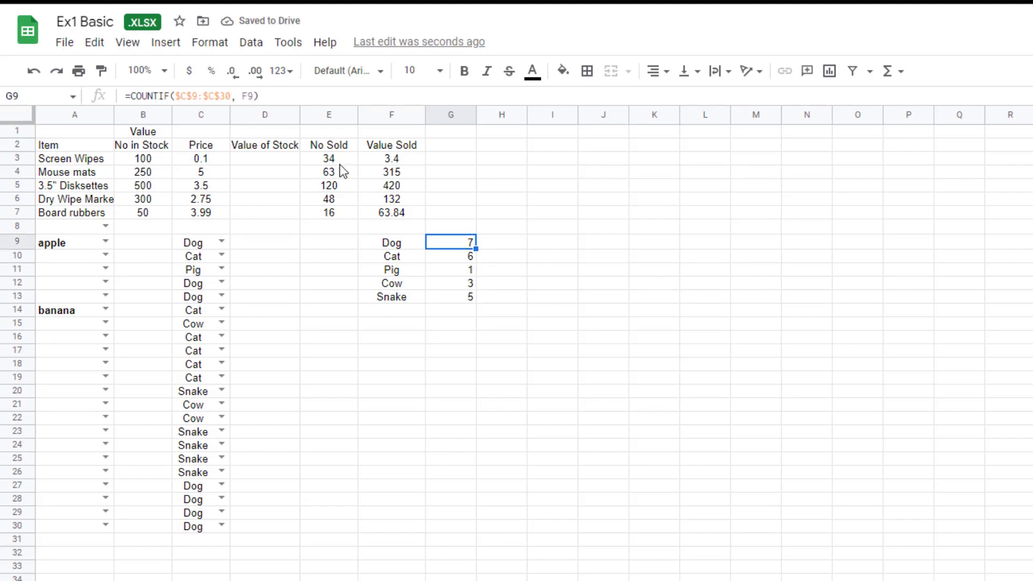
click(250, 97)
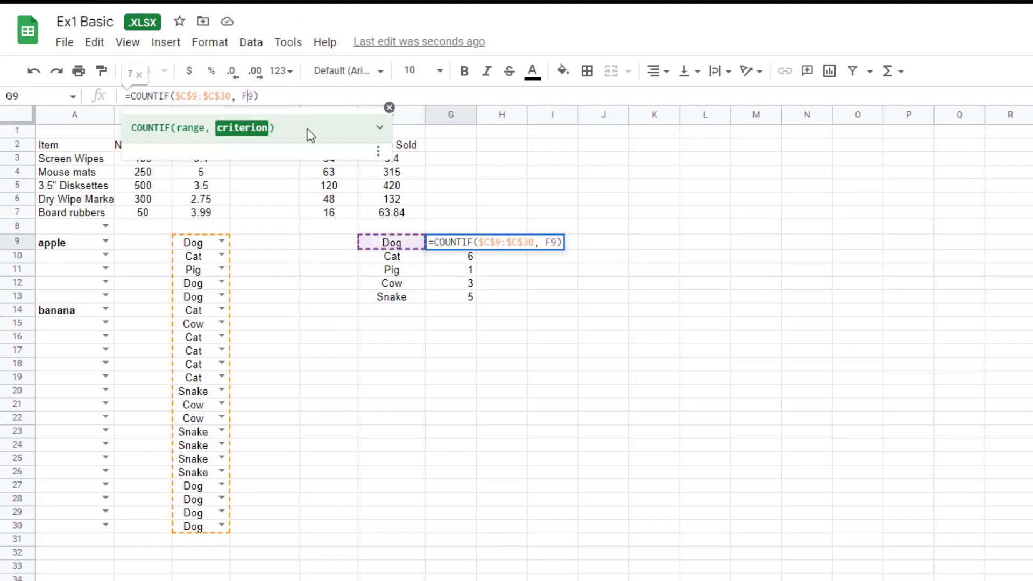
click(460, 258)
drag(259, 97, 253, 97)
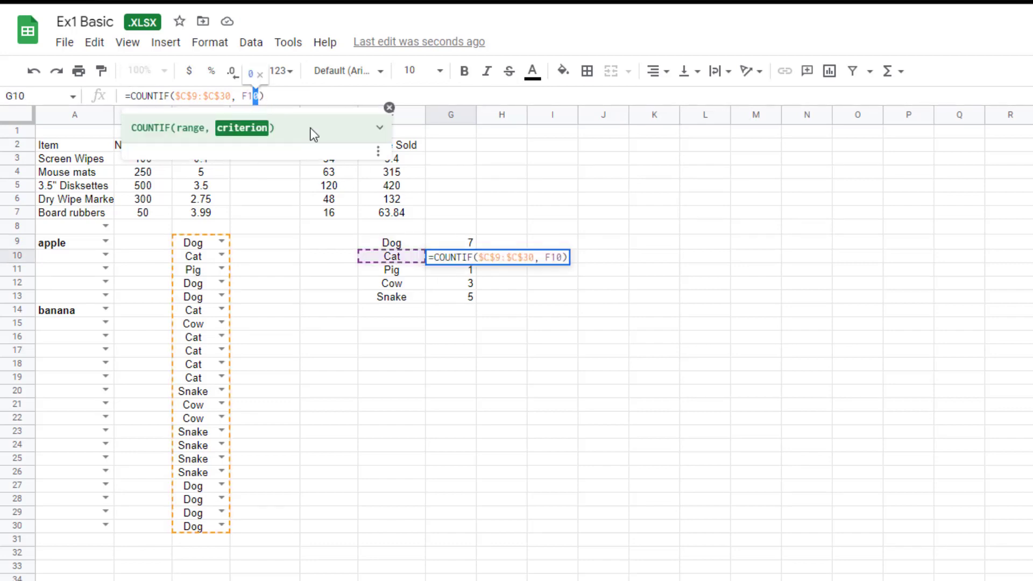
key(Return)
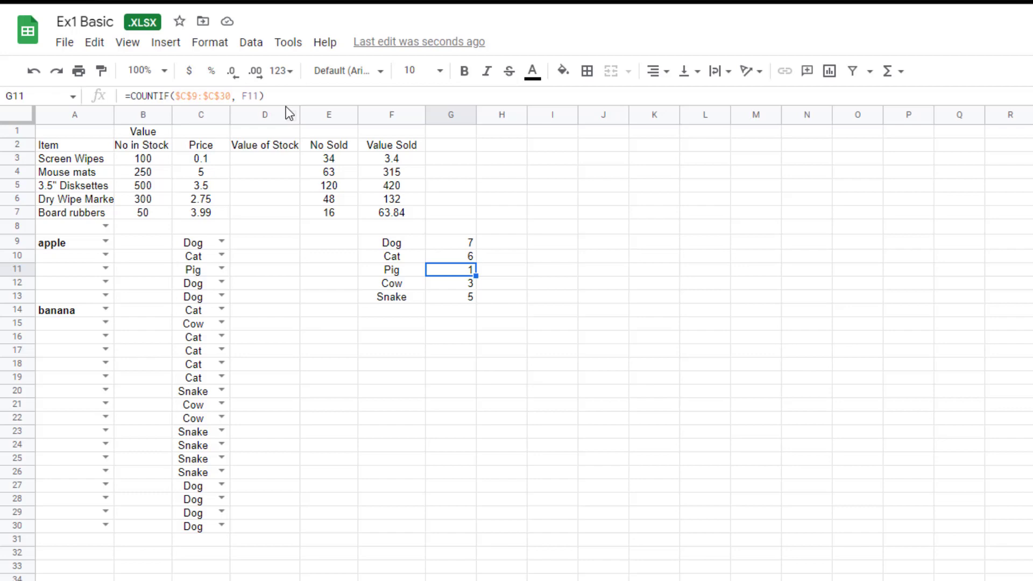
drag(255, 97, 249, 97)
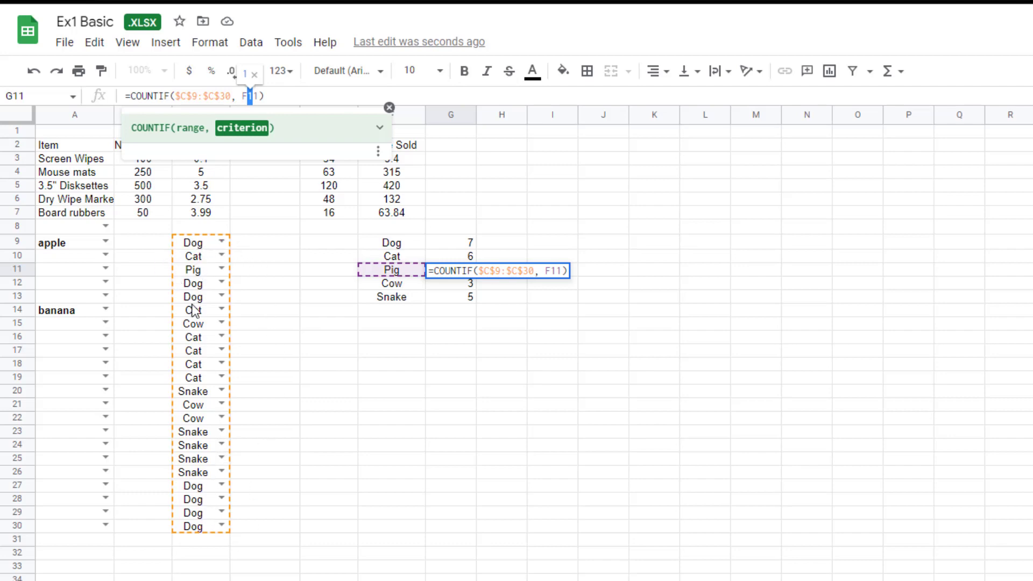
key(Escape)
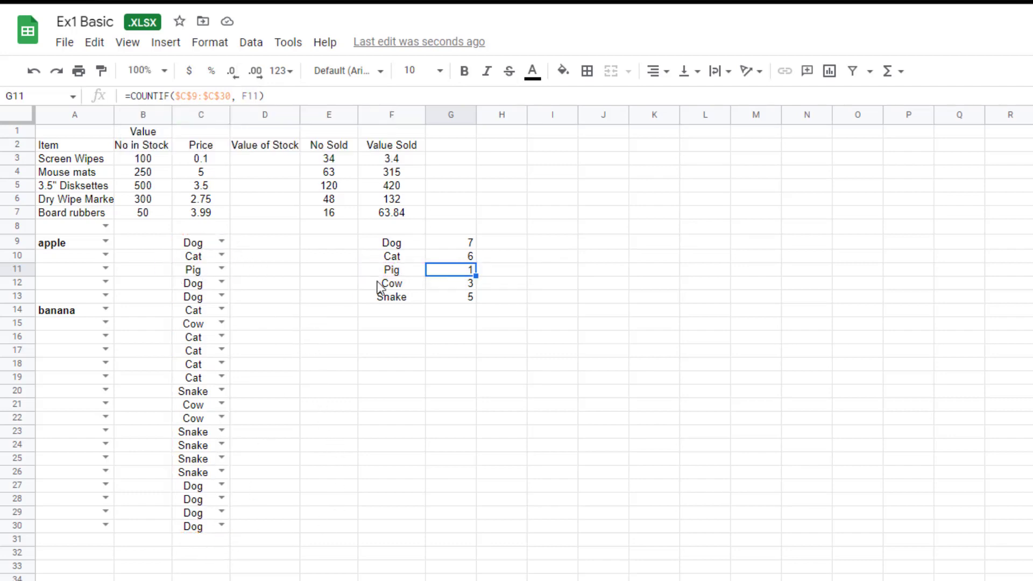
Undo until G9 returns to the unlocked =COUNTIF(C9:C30, F9).
key(ctrl+z)
key(ctrl+z)
key(ctrl+z)
key(ctrl+z)
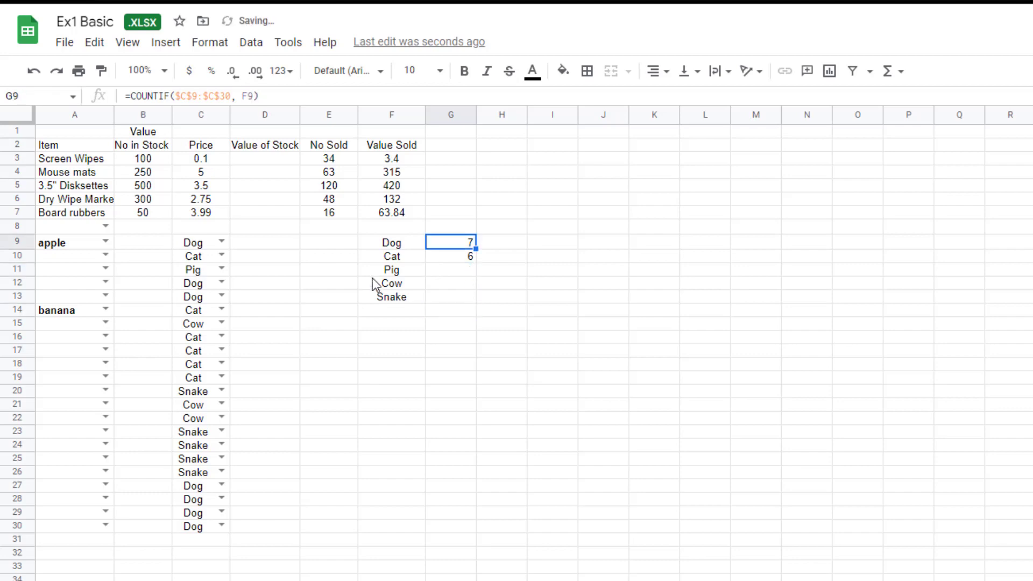
key(ctrl+z)
key(ctrl+y)
key(ctrl+z)
Fill G9's formula down through G13, showing 7, 6, 1, 3, 5.
click(451, 295)
click(474, 240)
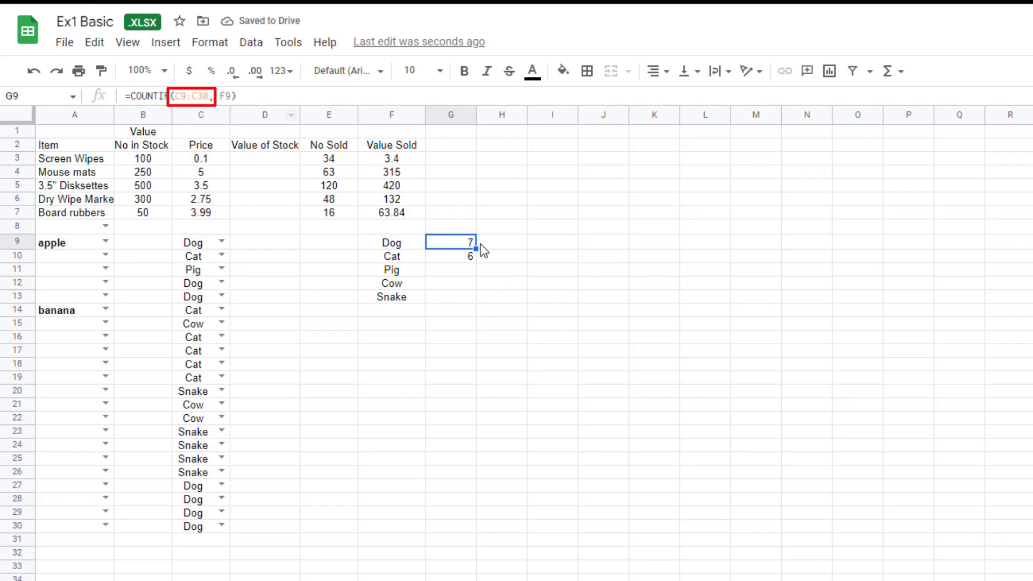
drag(475, 249, 476, 300)
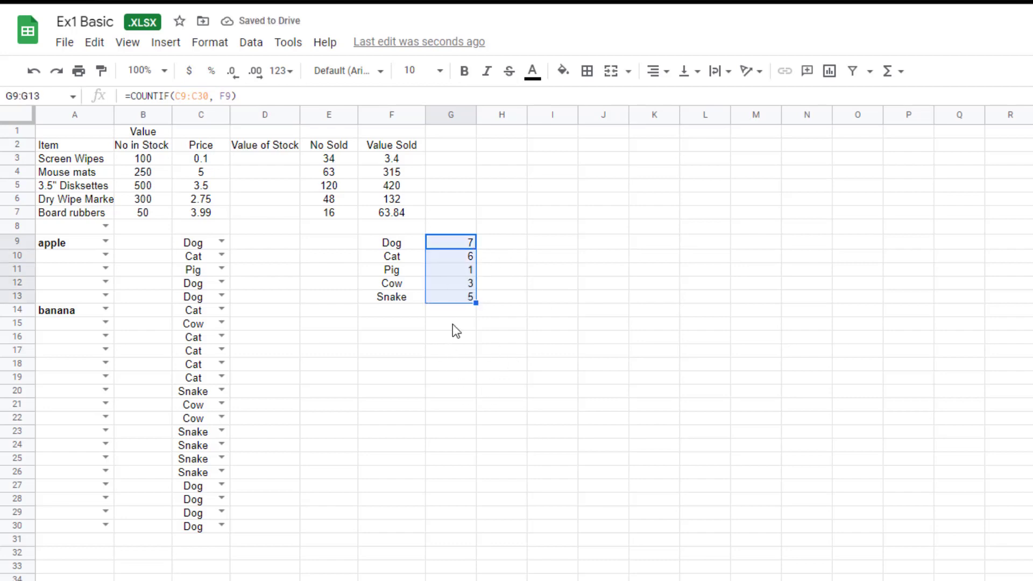
click(454, 257)
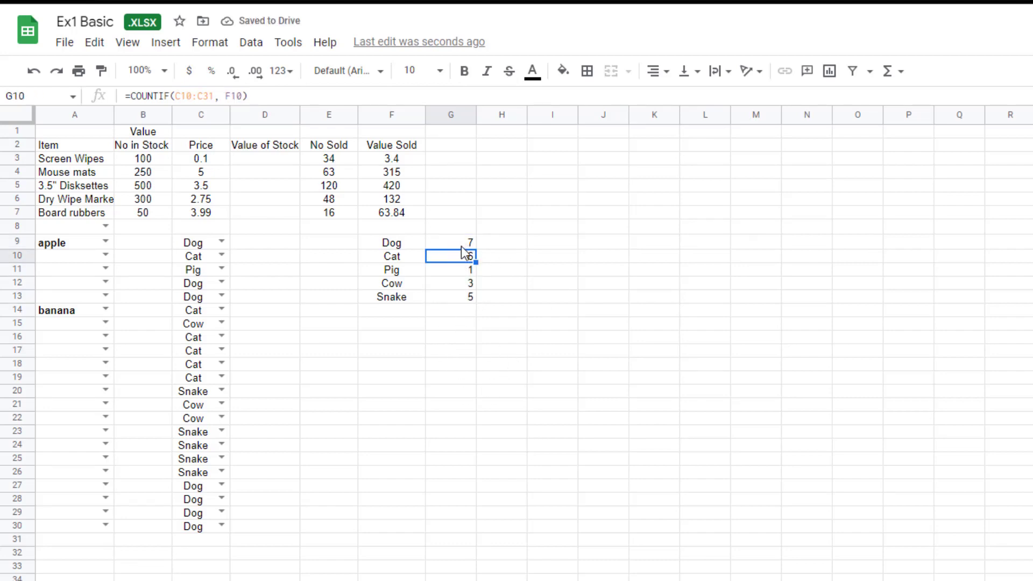
click(440, 269)
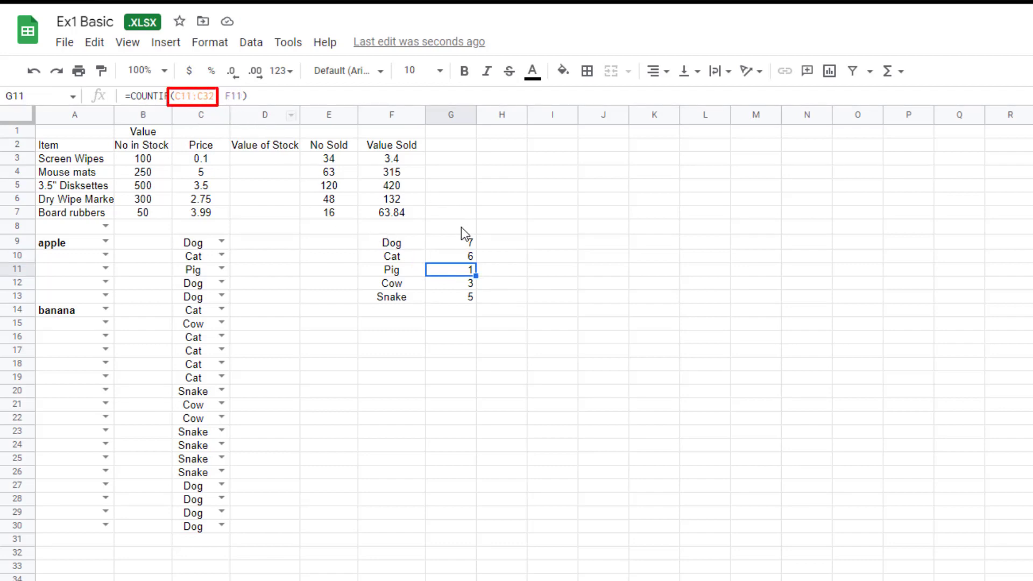
click(456, 242)
click(199, 96)
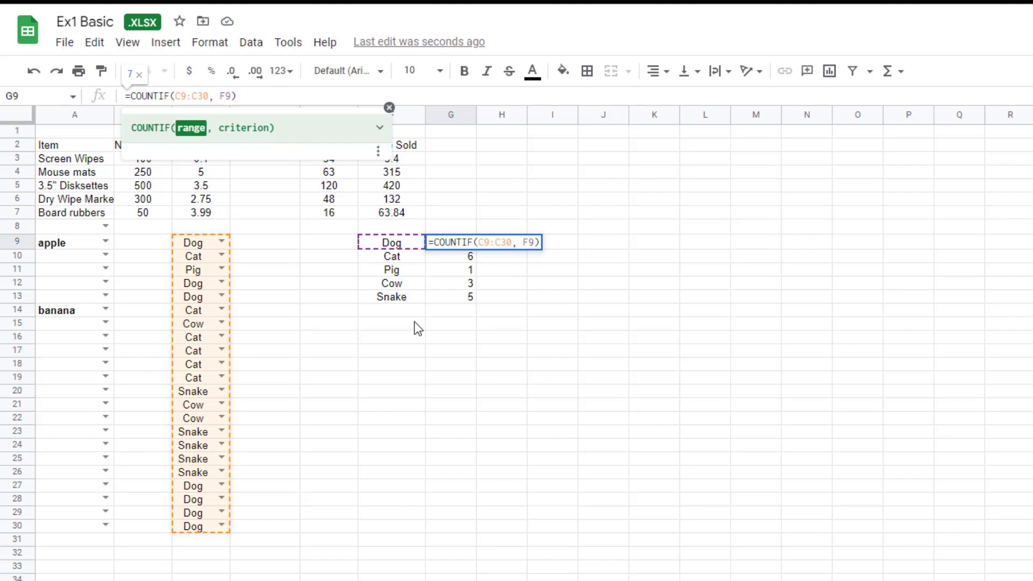
click(453, 257)
click(192, 96)
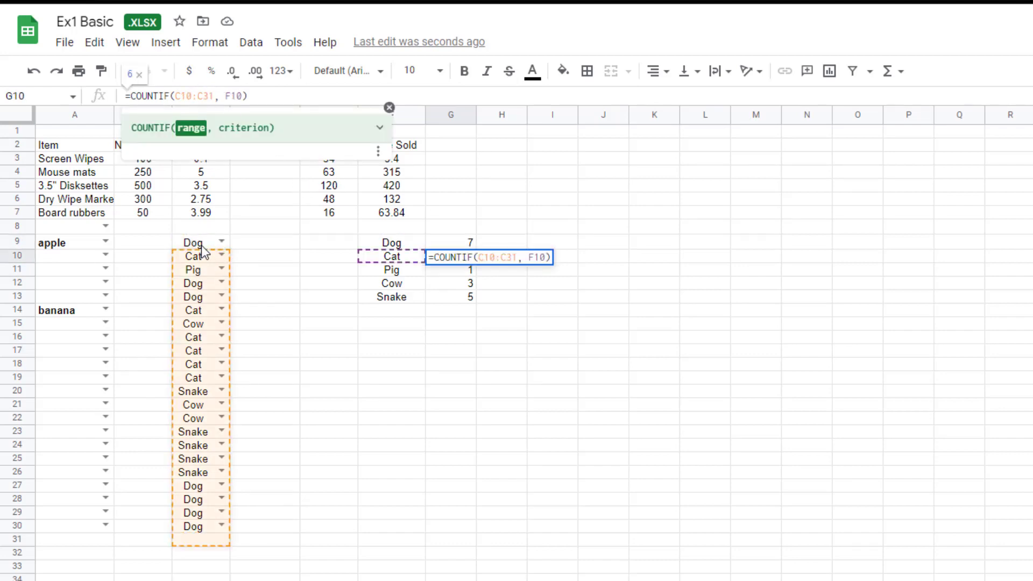
click(442, 269)
click(198, 96)
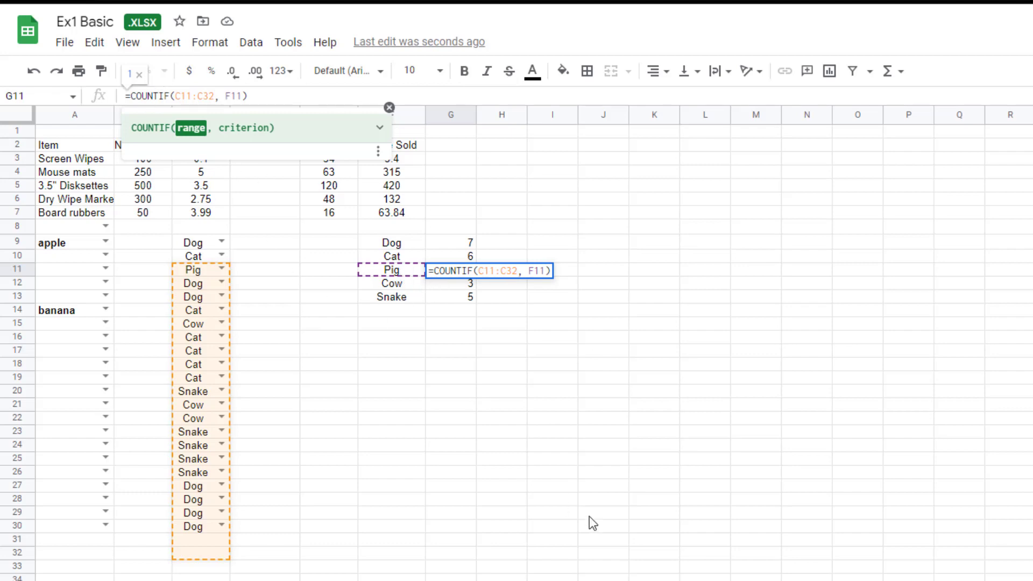
Clear the Pig, Cow and Snake counts in G11:G13.
key(Escape)
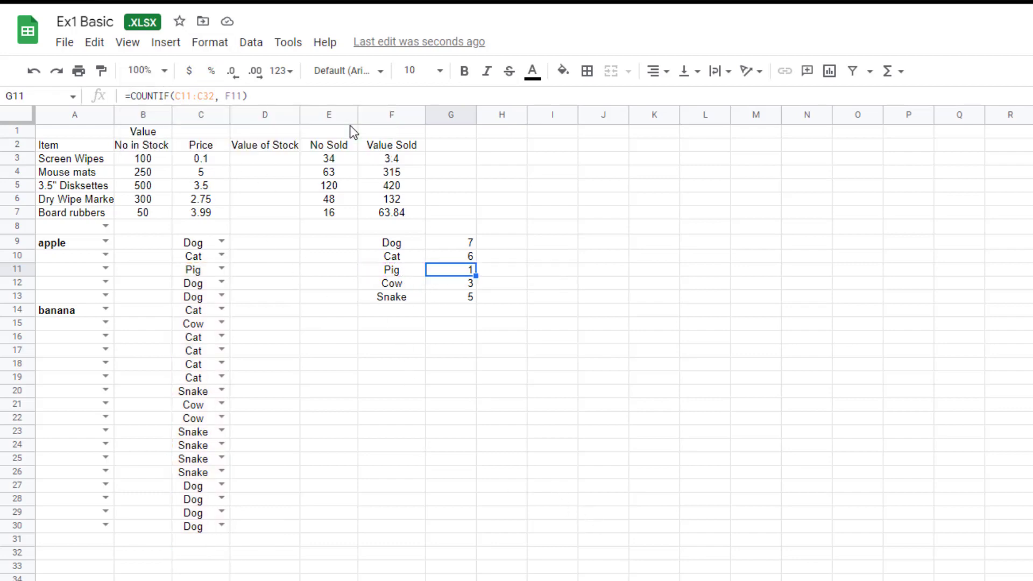
key(ctrl+z)
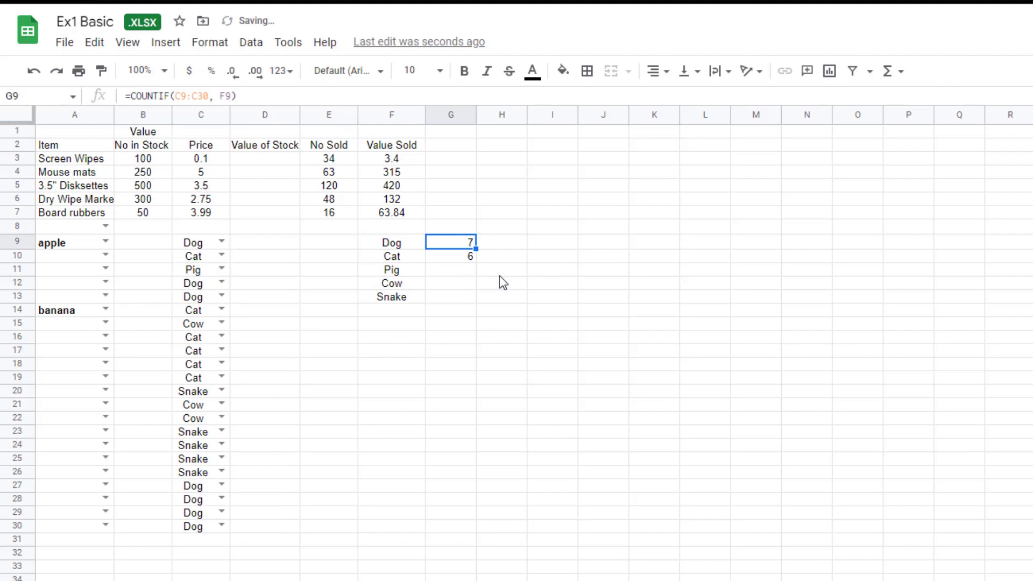
key(ctrl+y)
key(Delete)
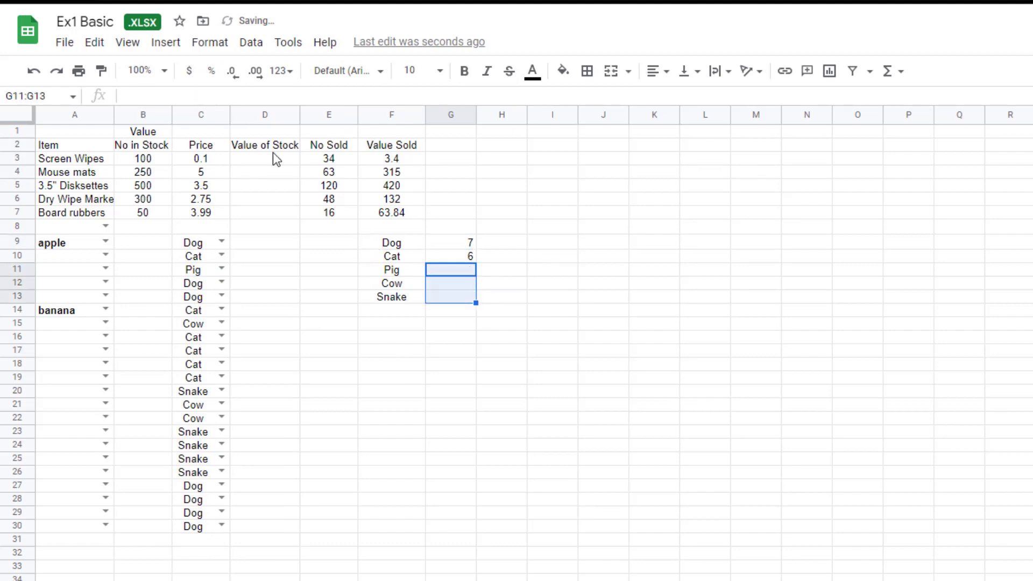
Edit G9's formula to =COUNTIF($C$9:$C$30, F9), keeping the Dog count of 7.
click(463, 256)
click(456, 242)
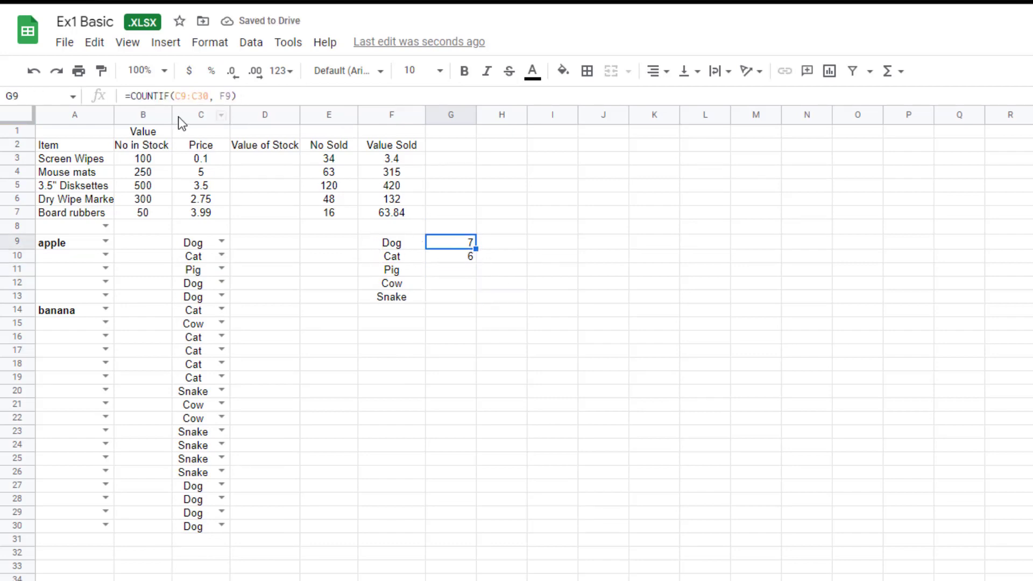
click(175, 96)
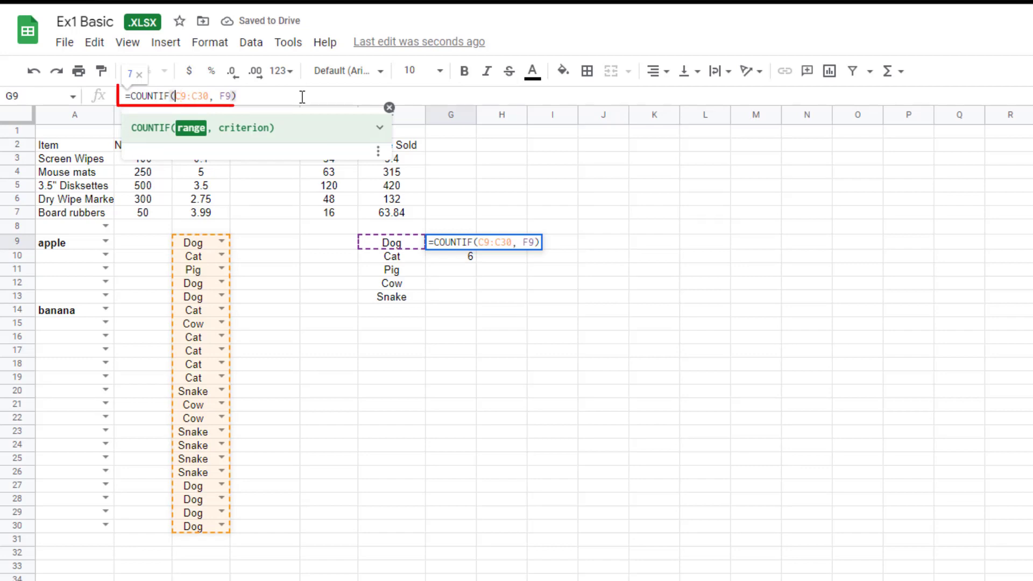
text($)
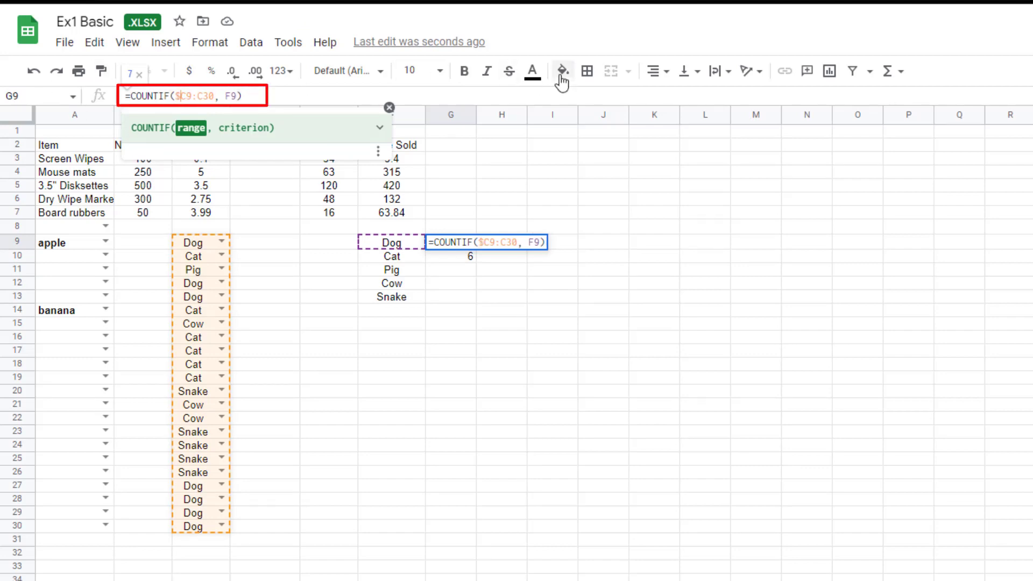
key(Right)
text($)
key(Right)
key(Right)
text($)
key(Right)
text($)
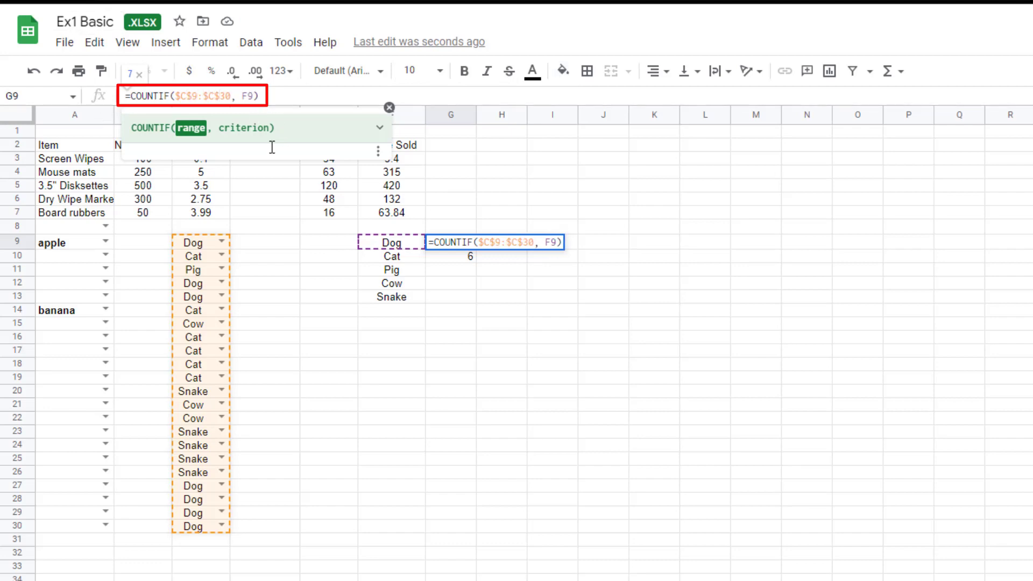
key(Return)
Fill the locked Dog formula down G9:G13 and confirm G11 and G12 use $C$9:$C$30.
click(464, 245)
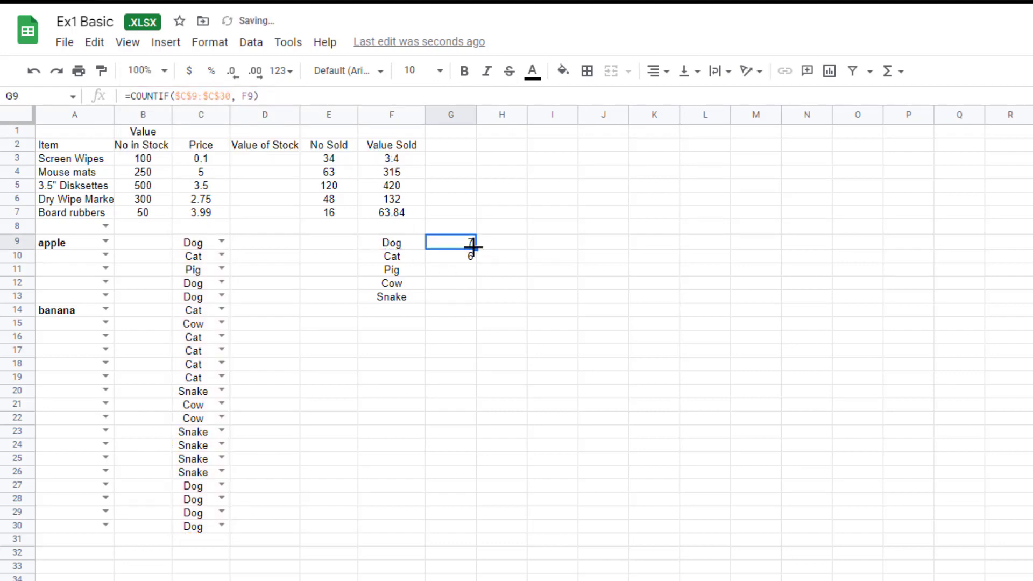
mouse_move(476, 248)
mouse_down()
mouse_move(475, 297)
mouse_move(464, 256)
mouse_up()
click(189, 97)
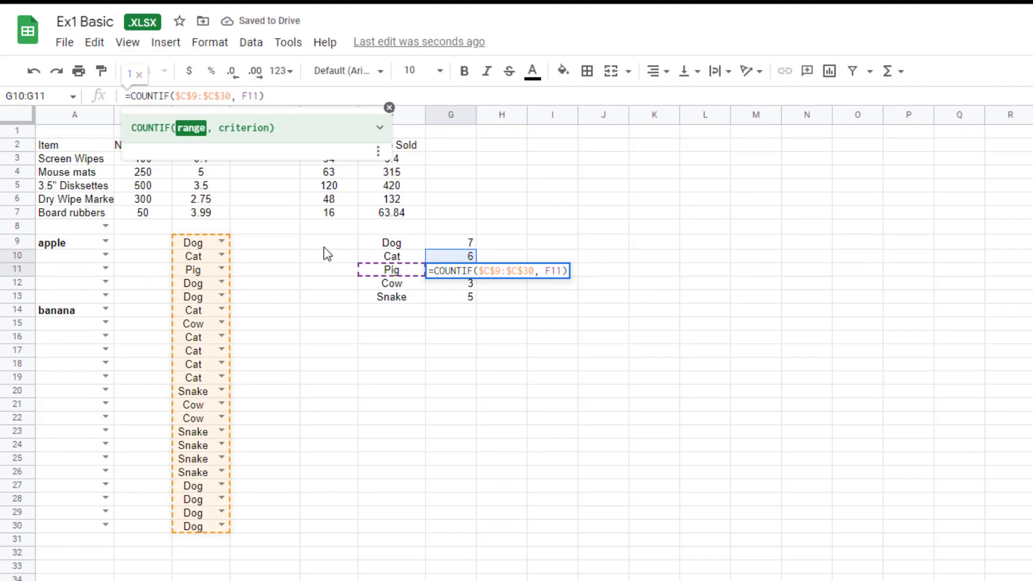
key(Escape)
click(464, 284)
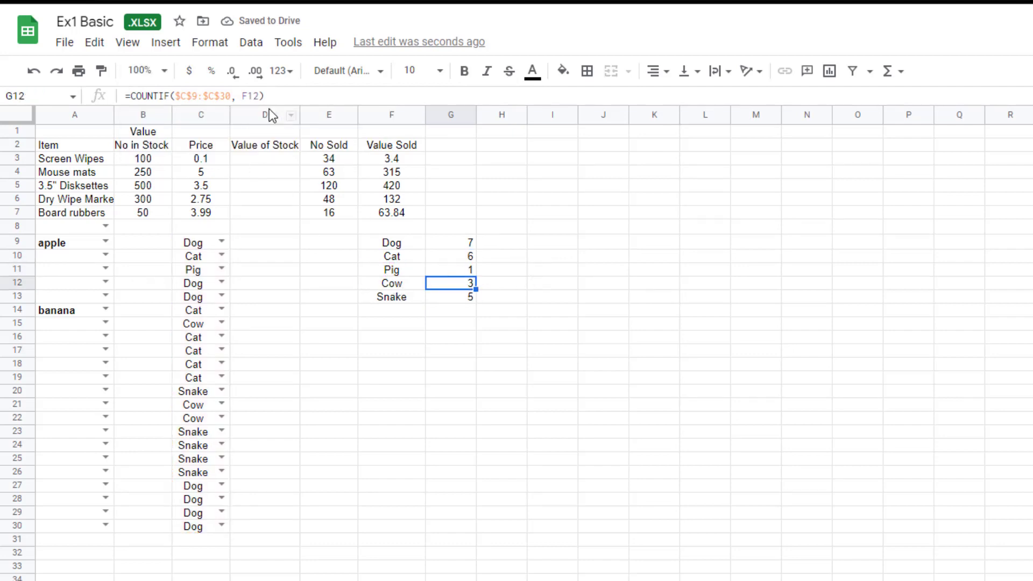
click(199, 97)
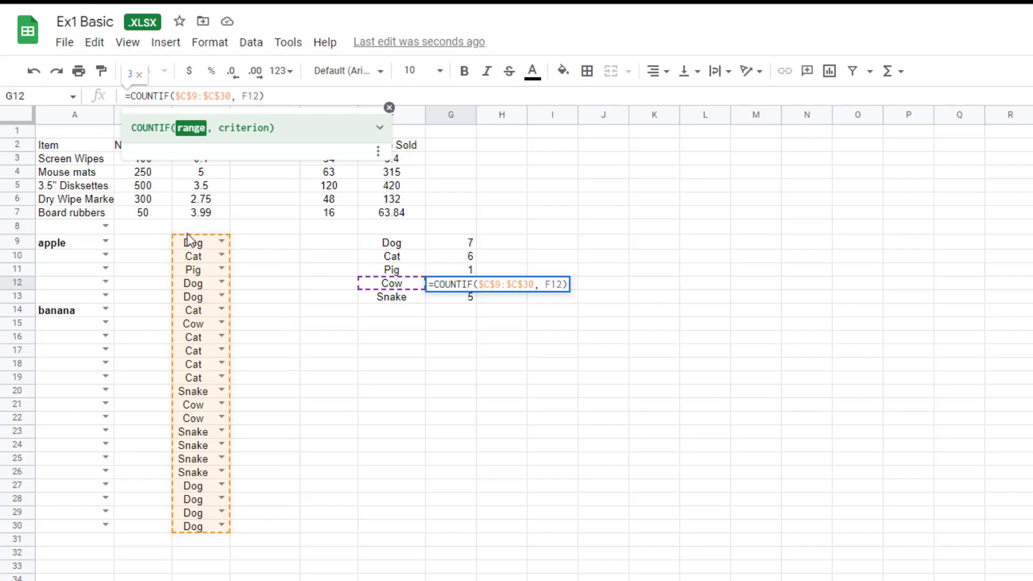
click(466, 257)
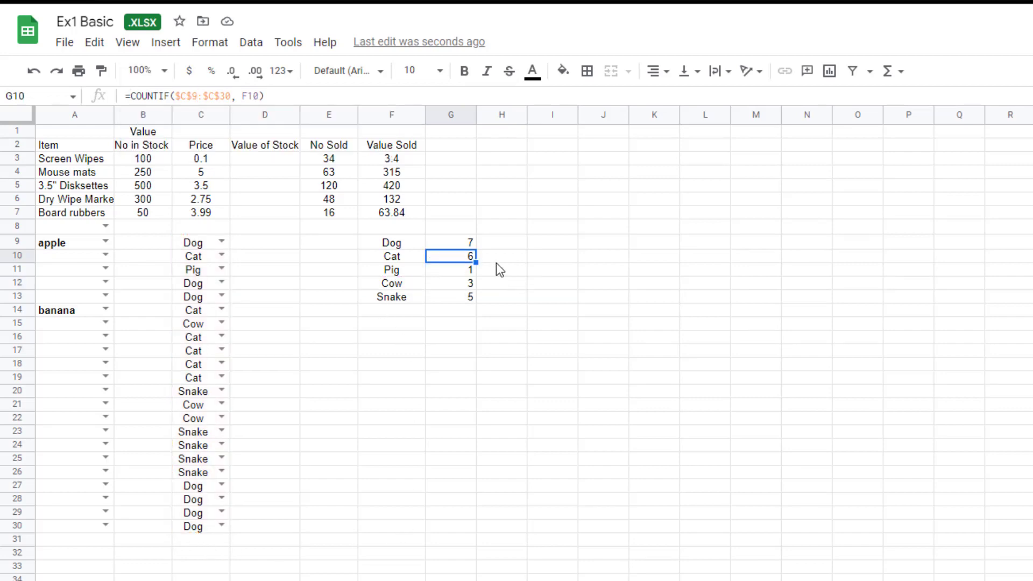
click(470, 284)
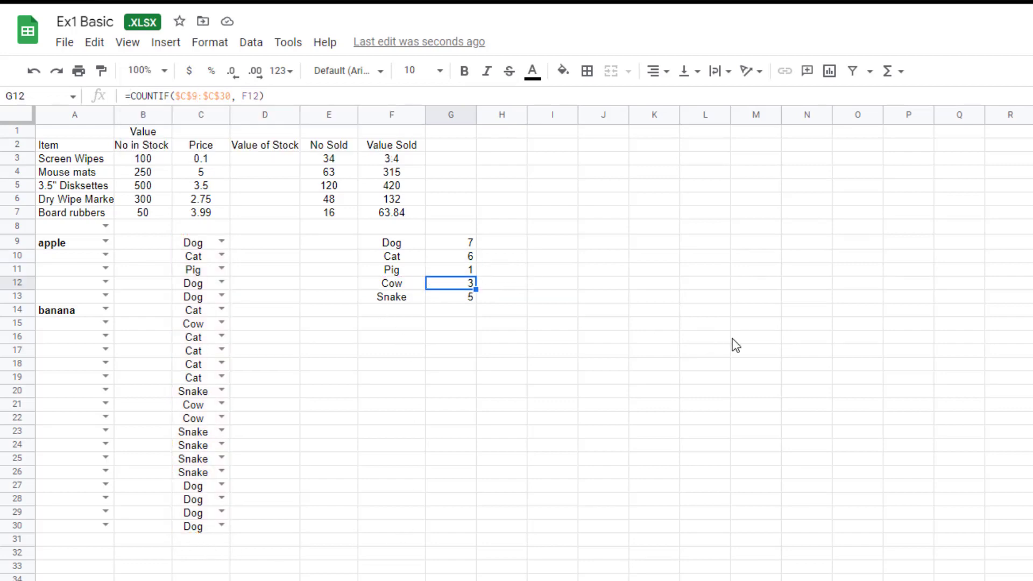